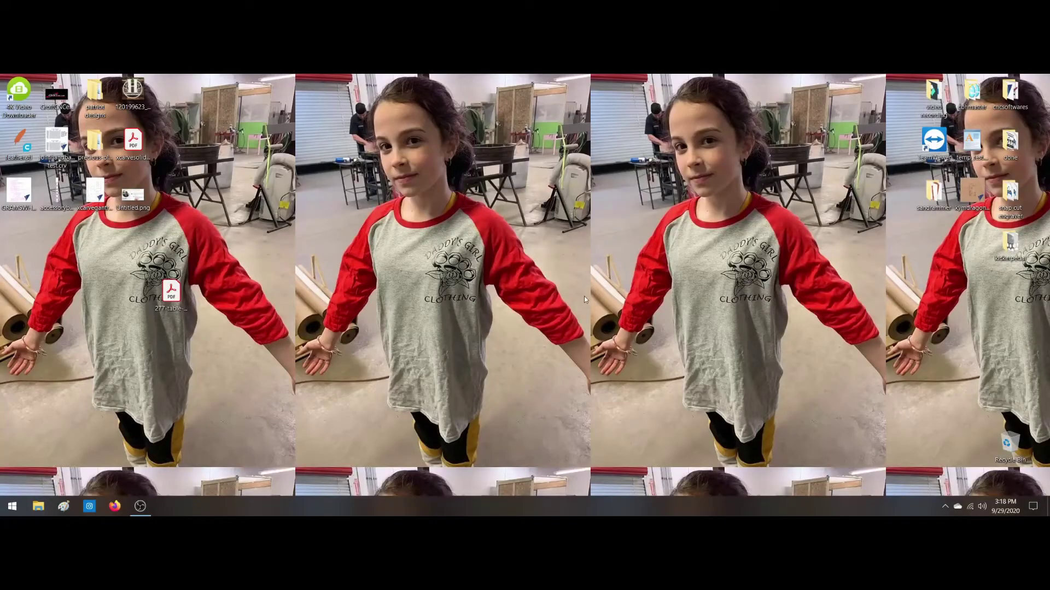
Step: Open the EN GARDE crest PDF from the desktop to review it, then close Acrobat
{"action": "double_click", "coordinate": [171, 295]}
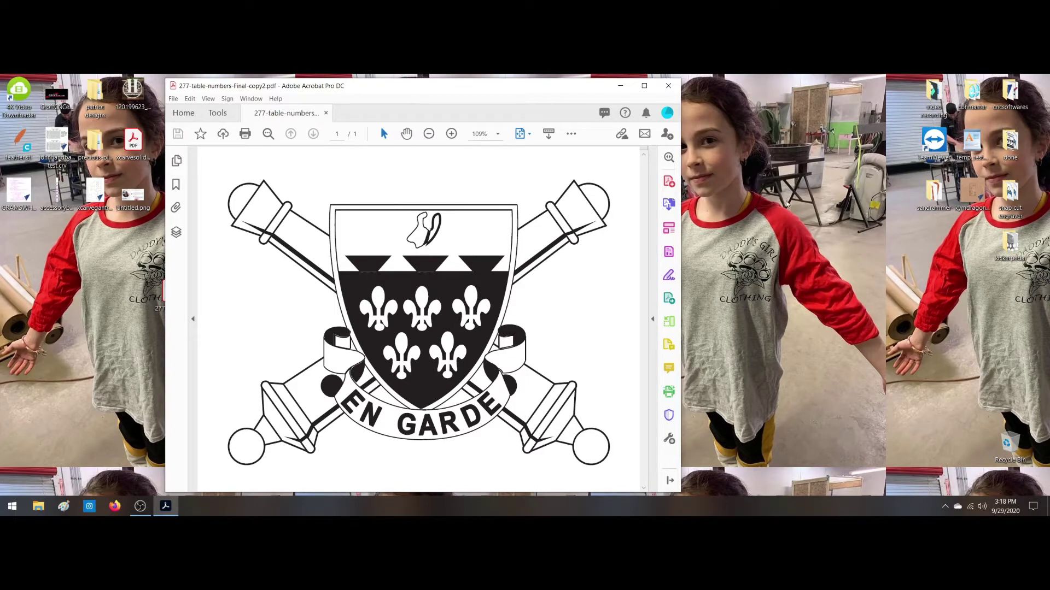
{"action": "left_click", "coordinate": [668, 85]}
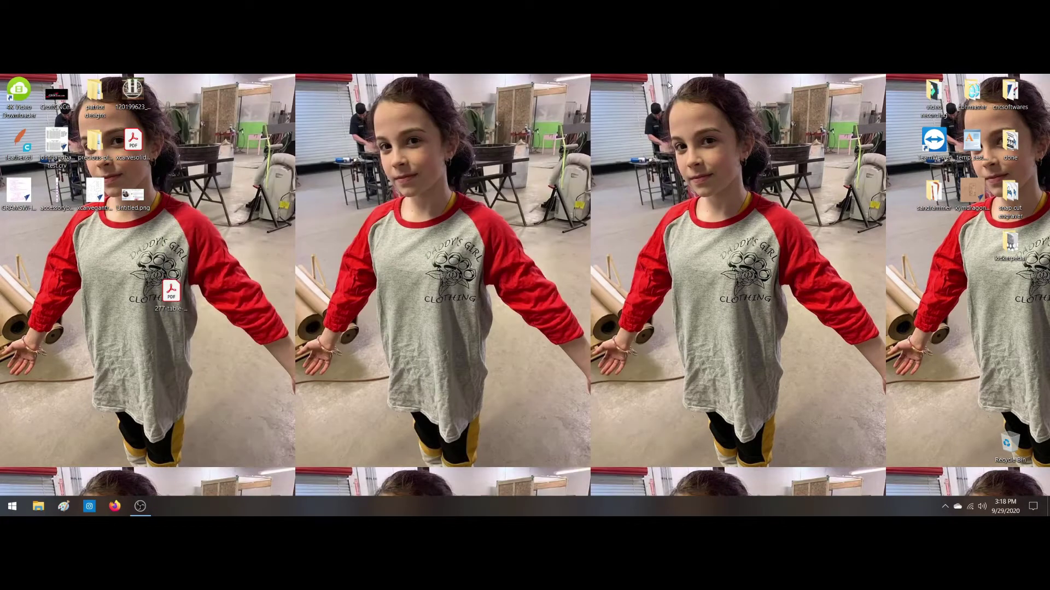
Step: Launch VinylMaster DSR 4.0 from its shortcut in the cncsoftwares folder
{"action": "double_click", "coordinate": [999, 95]}
{"action": "scroll", "coordinate": [937, 408], "scroll_direction": "down", "scroll_amount": 8}
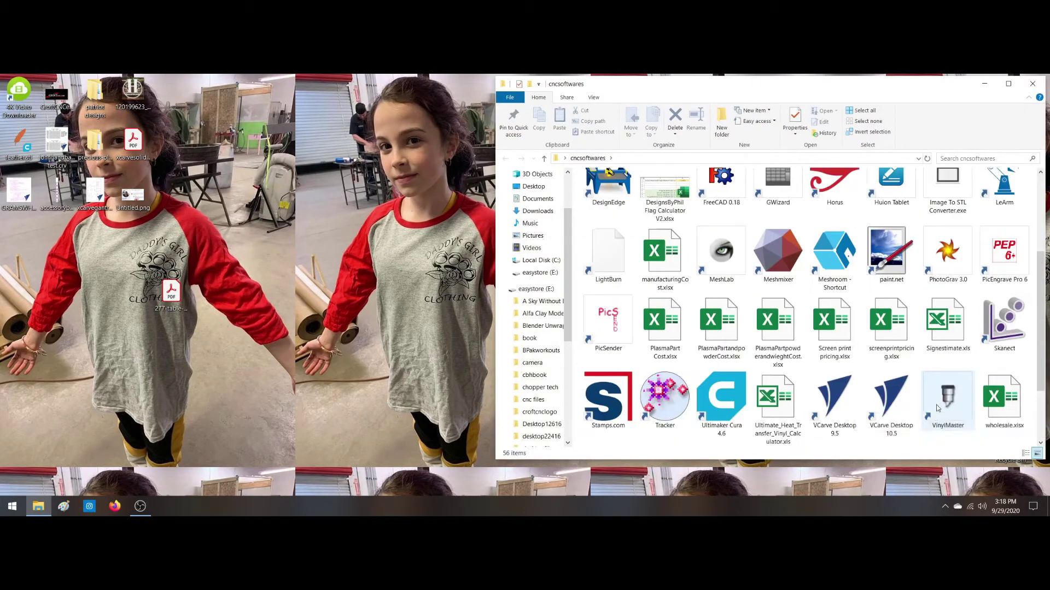
{"action": "left_click", "coordinate": [953, 408]}
{"action": "double_click", "coordinate": [953, 408]}
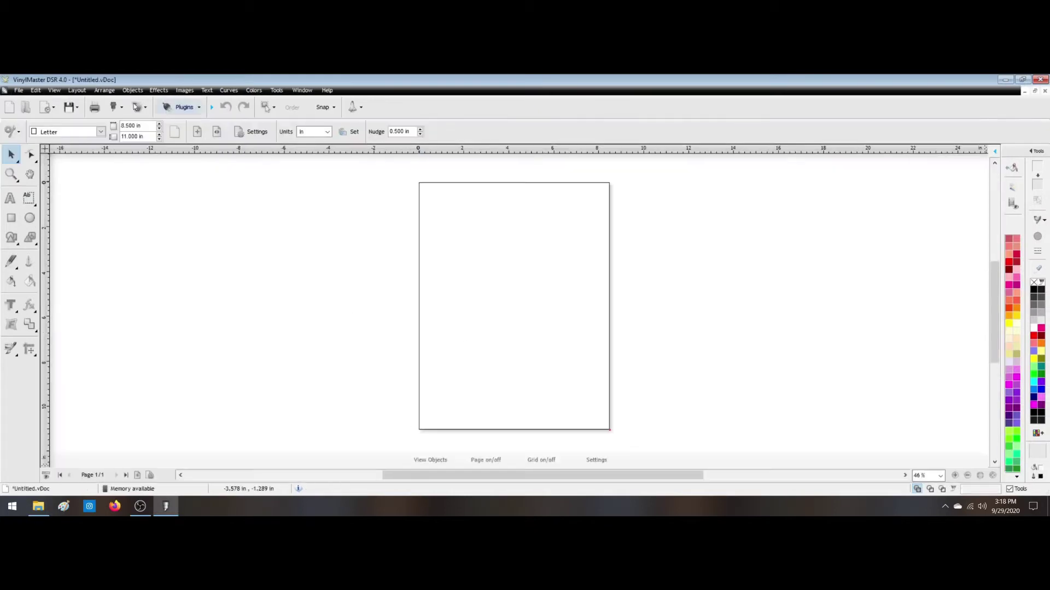
Step: Import the EN GARDE crest PDF as editable artwork and place it on the page
{"action": "left_click", "coordinate": [20, 91]}
{"action": "mouse_move", "coordinate": [61, 206]}
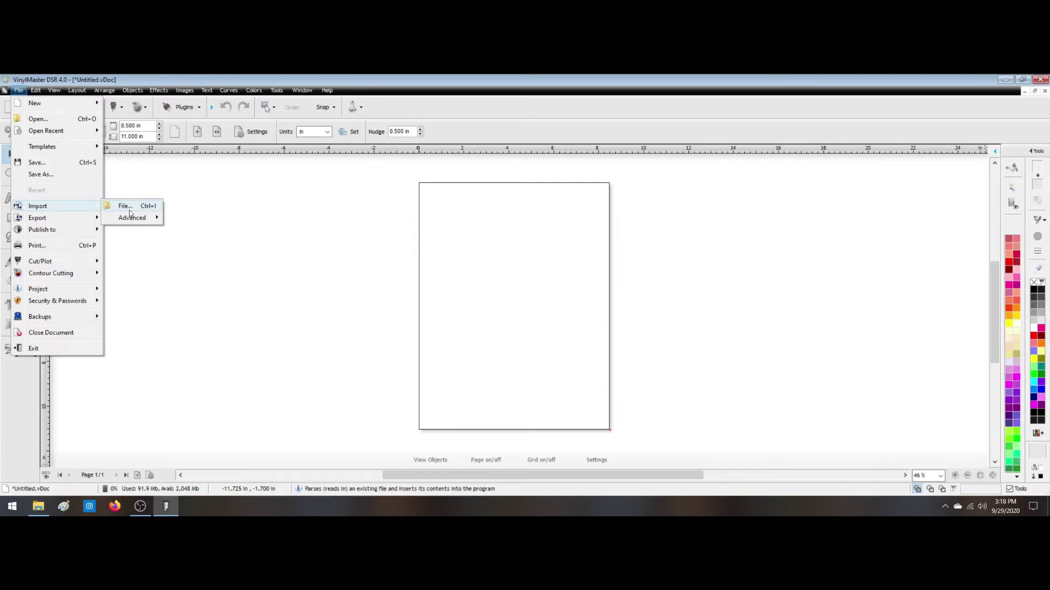
{"action": "left_click", "coordinate": [127, 206]}
{"action": "left_click", "coordinate": [703, 357]}
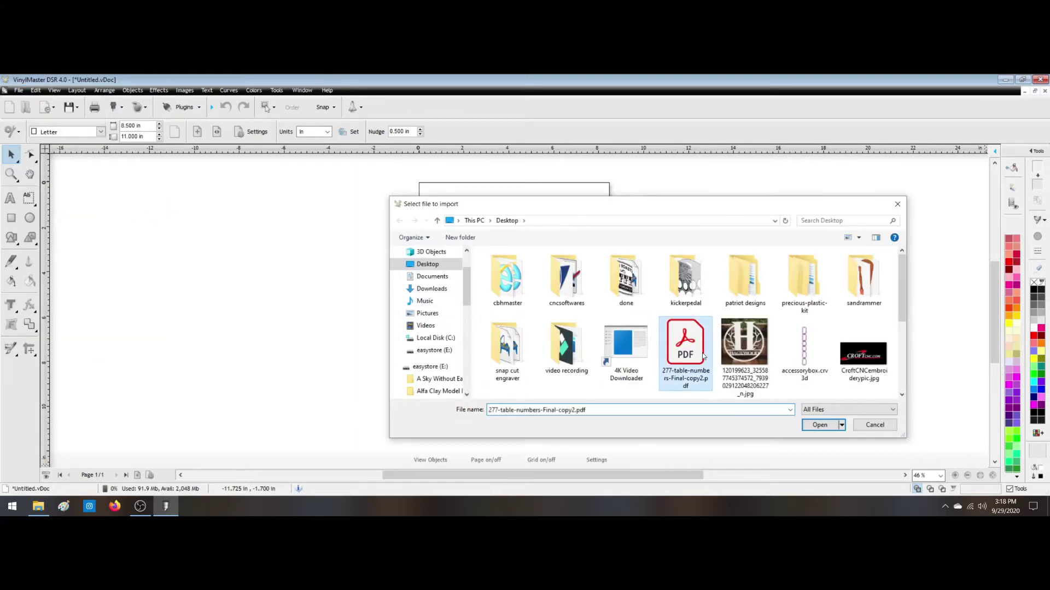
{"action": "double_click", "coordinate": [704, 356]}
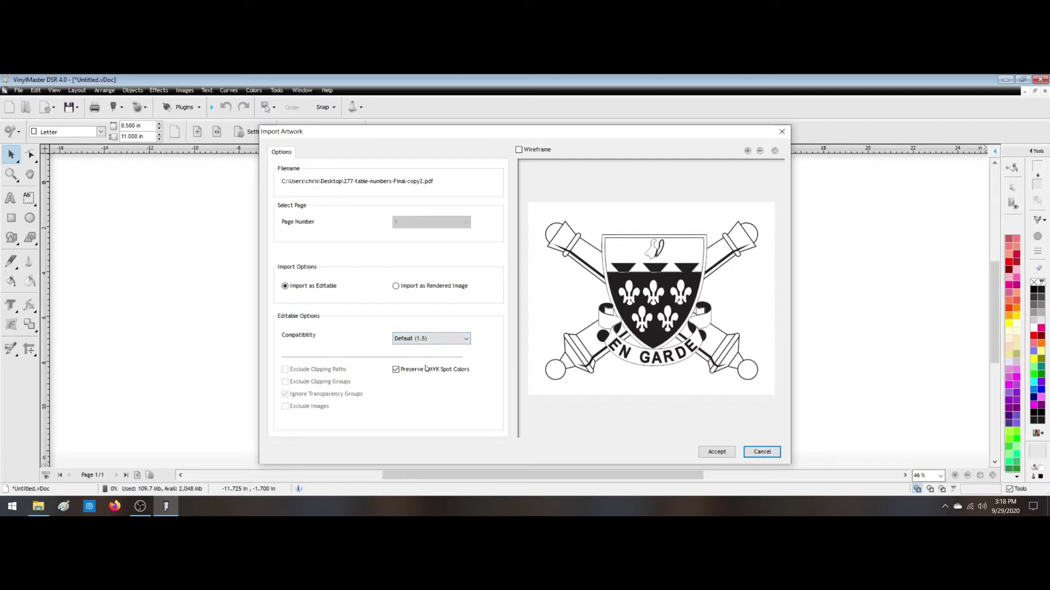
{"action": "left_click", "coordinate": [729, 454]}
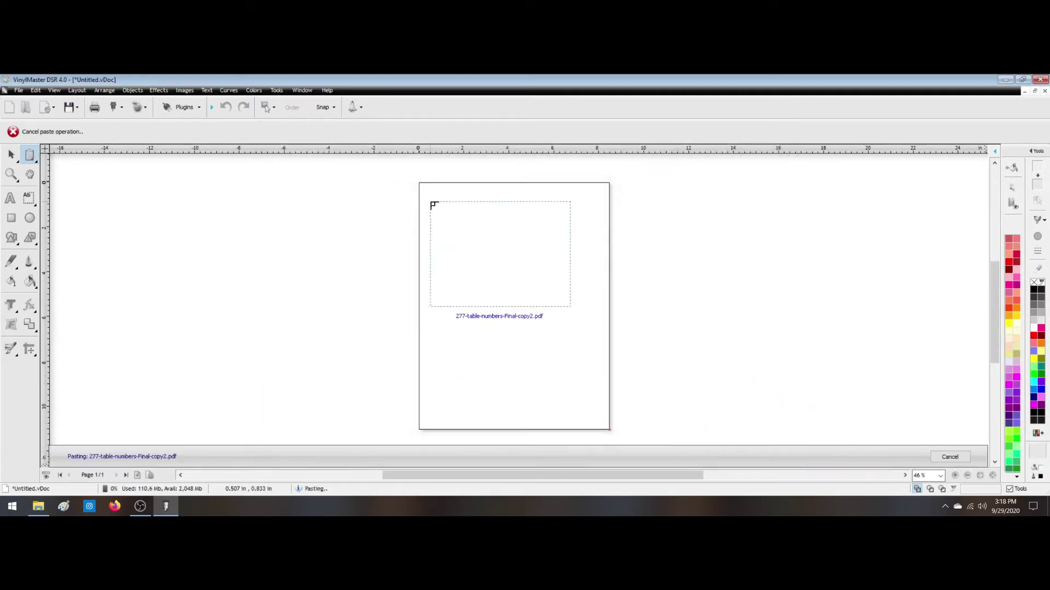
{"action": "left_click", "coordinate": [429, 203]}
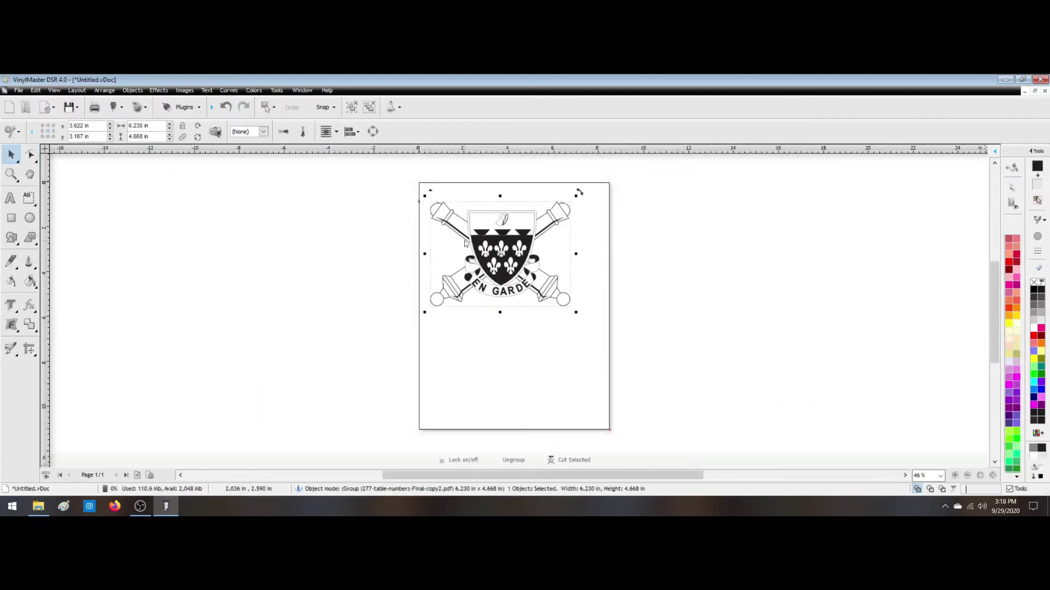
Step: Enlarge the placed crest to 9.835 × 7.369 inches
{"action": "left_click", "coordinate": [488, 289]}
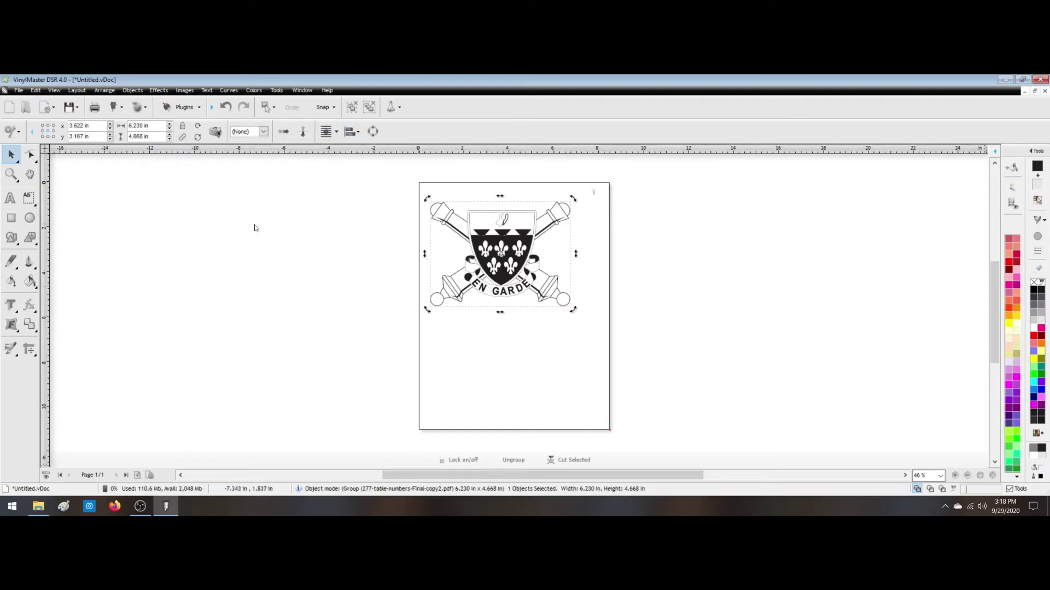
{"action": "left_click", "coordinate": [569, 309]}
{"action": "left_click_drag", "start_coordinate": [574, 313], "coordinate": [656, 372]}
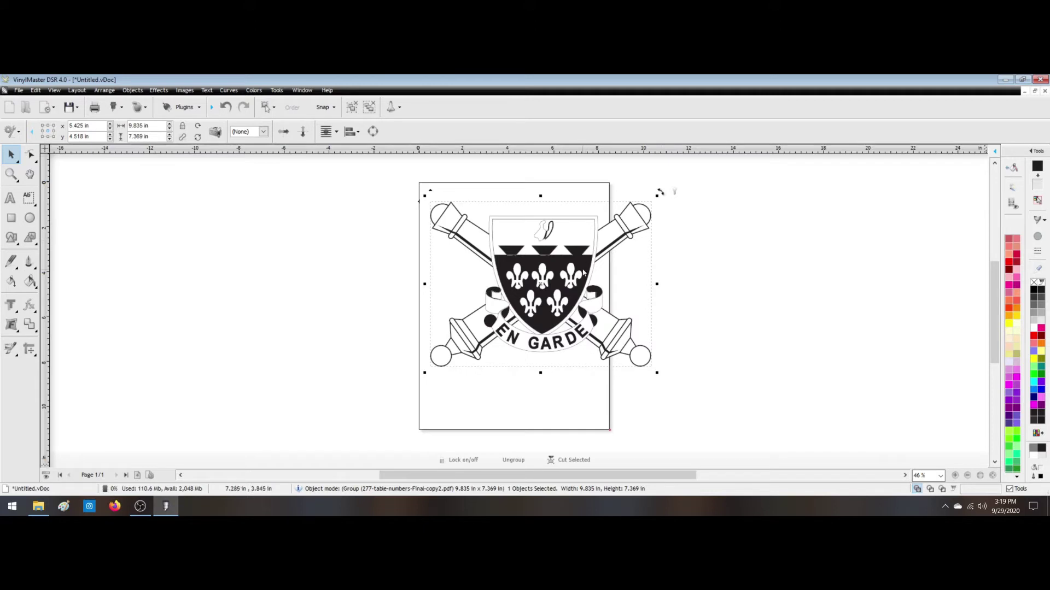
Step: Export the crest to the Desktop as an AutoCAD DXF named 'eng' in inches
{"action": "left_click", "coordinate": [19, 90]}
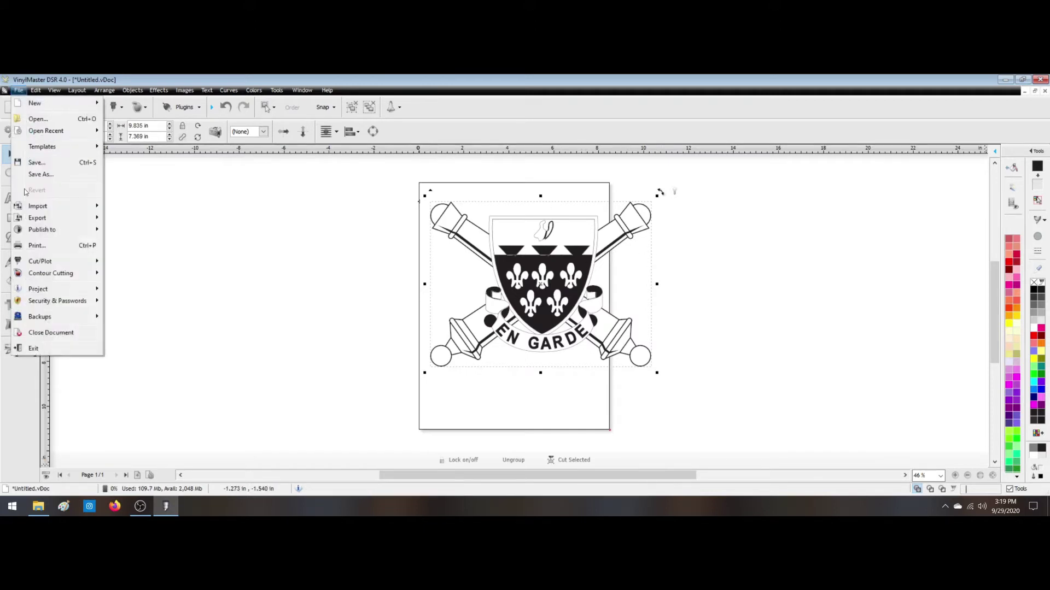
{"action": "mouse_move", "coordinate": [44, 221]}
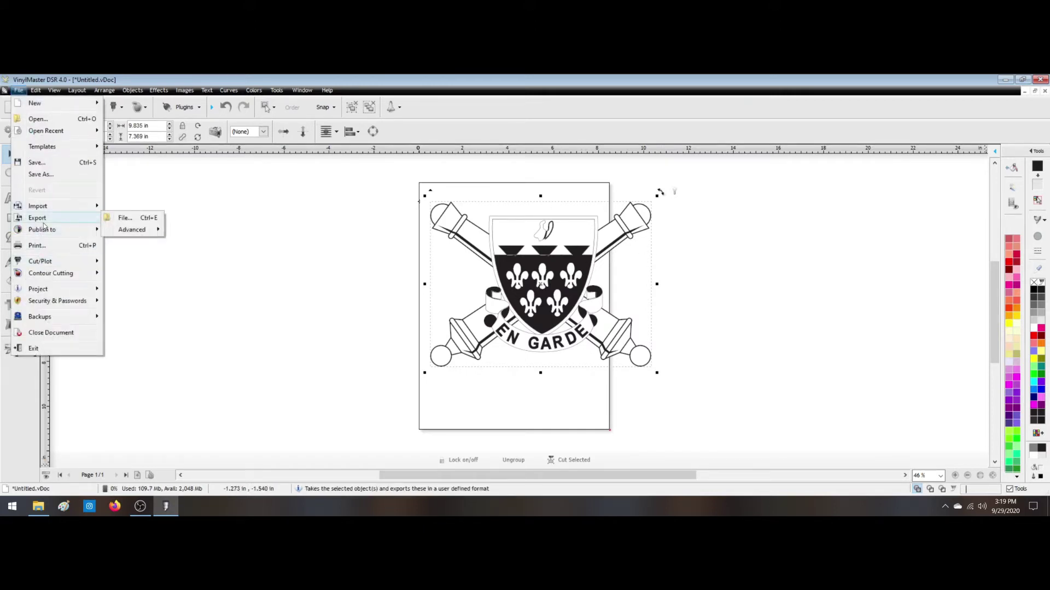
{"action": "left_click", "coordinate": [126, 218]}
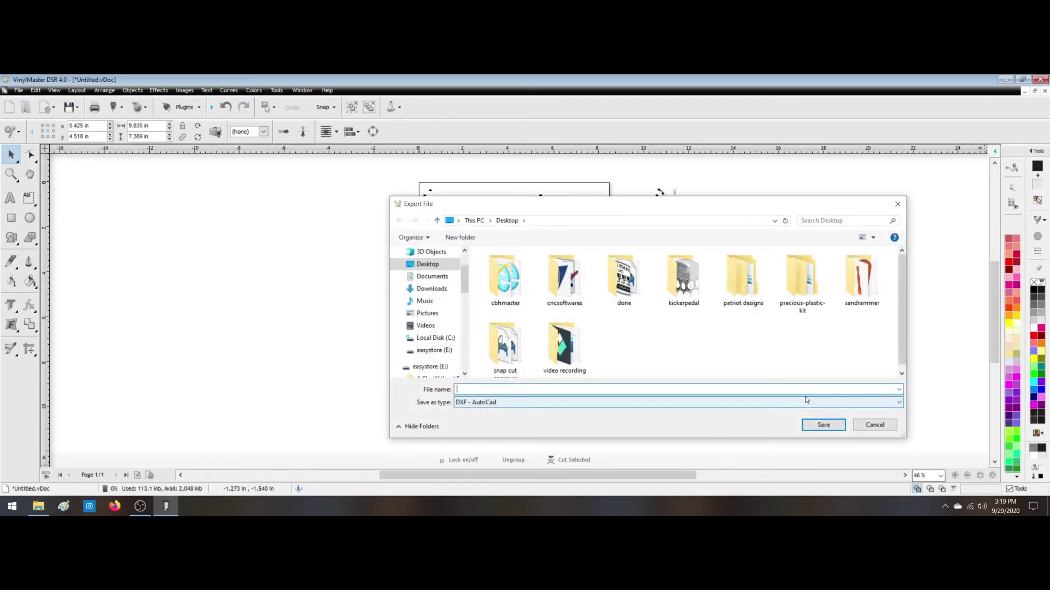
{"action": "type", "text": "eng"}
{"action": "left_click", "coordinate": [823, 425]}
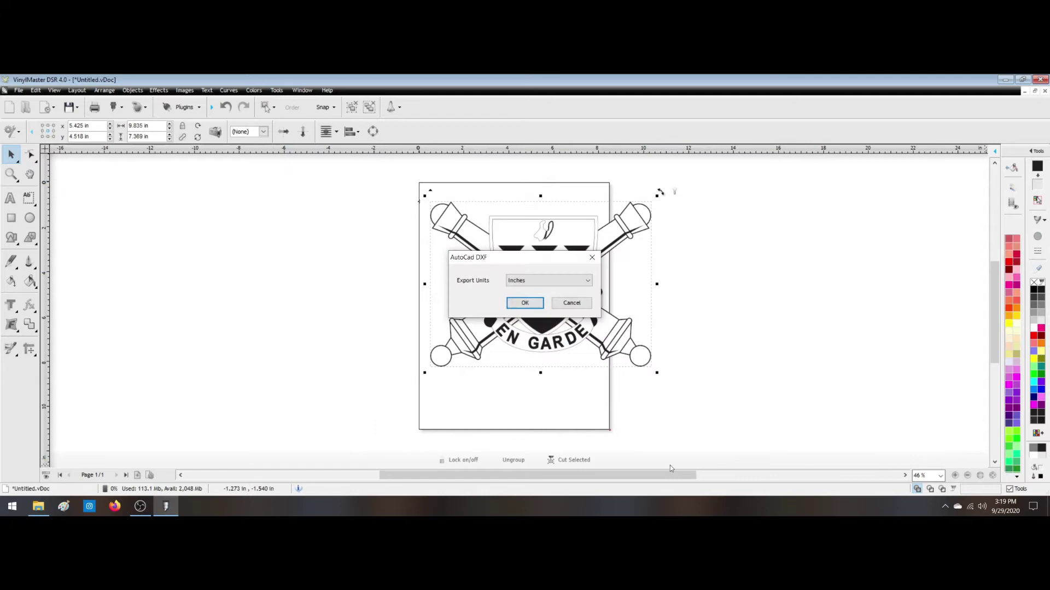
{"action": "left_click", "coordinate": [524, 304]}
Step: Deselect the crest and quit VinylMaster without saving the untitled document
{"action": "left_click", "coordinate": [792, 335]}
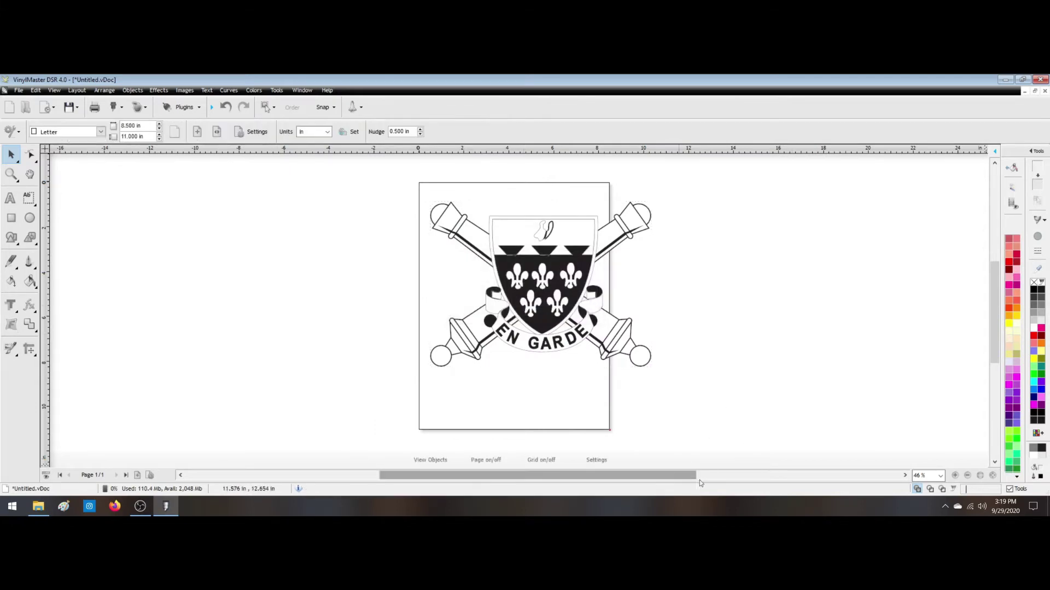
{"action": "left_click", "coordinate": [1040, 81]}
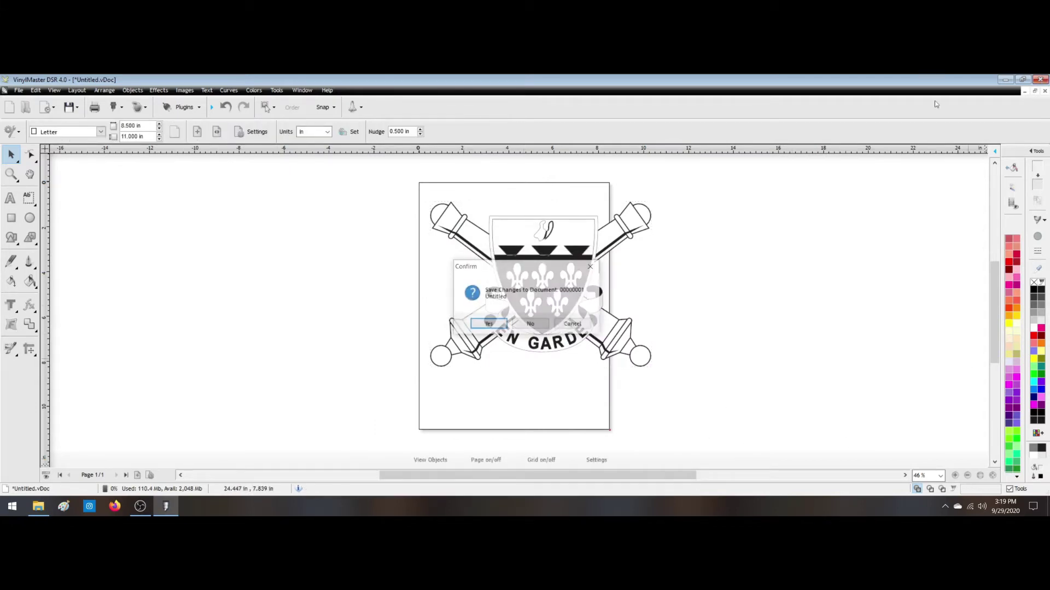
{"action": "left_click", "coordinate": [533, 329]}
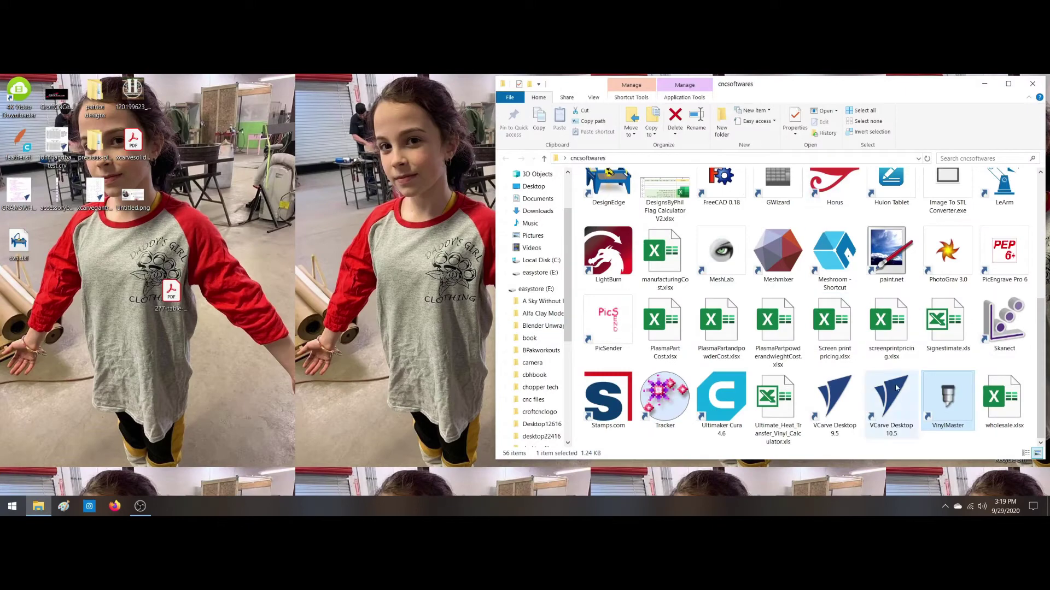
Step: Launch VCarve Desktop 10.5 and create a new job, accepting the default Job Setup
{"action": "left_click", "coordinate": [890, 399]}
{"action": "double_click", "coordinate": [890, 399]}
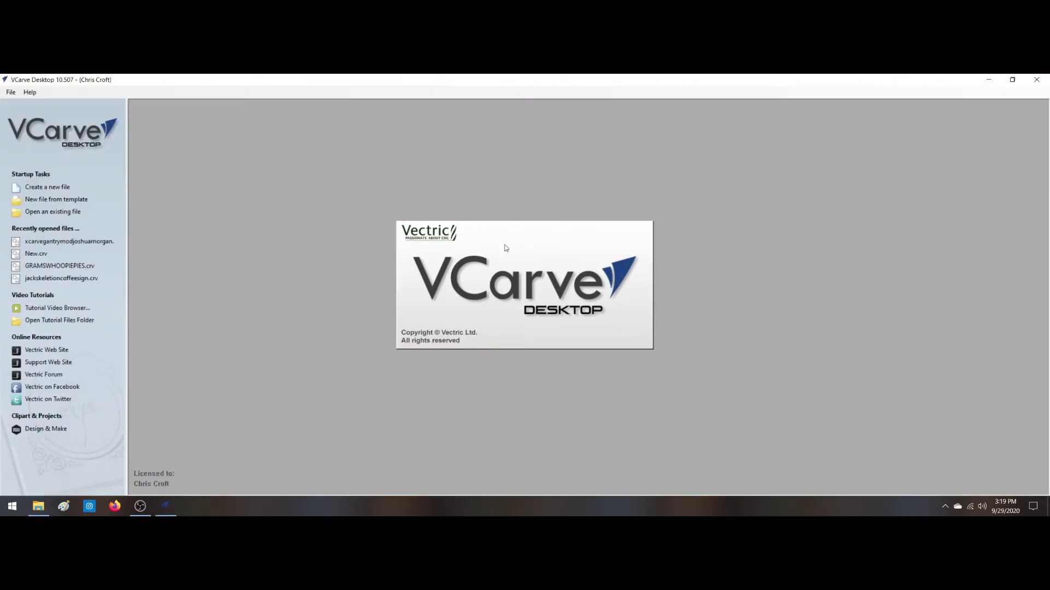
{"action": "left_click", "coordinate": [53, 189]}
{"action": "left_click", "coordinate": [25, 407]}
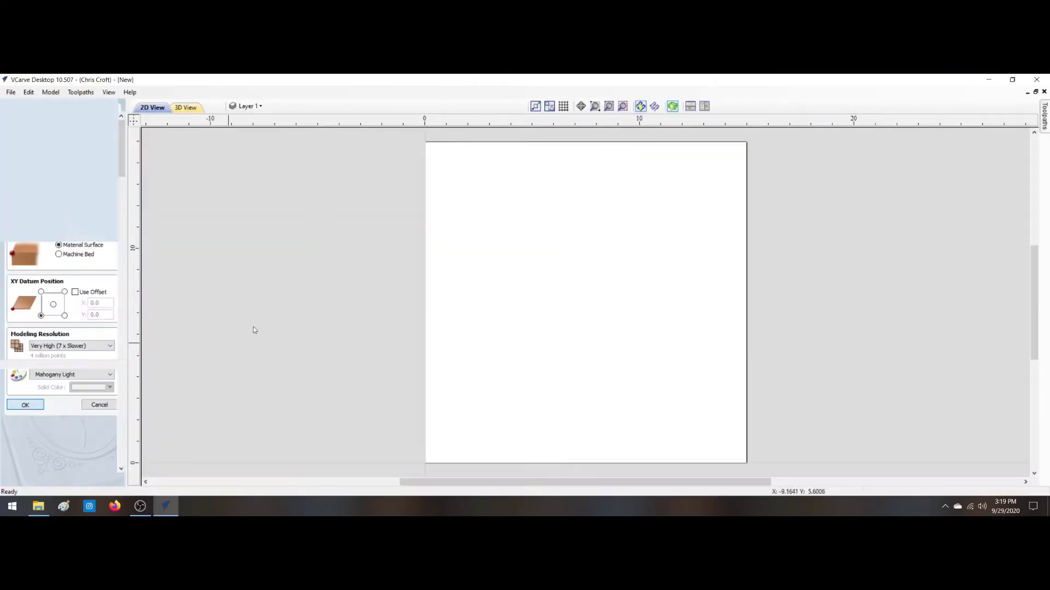
Step: Import cvn.dxf from the Desktop into the job, then deselect the crest vectors
{"action": "left_click", "coordinate": [60, 134]}
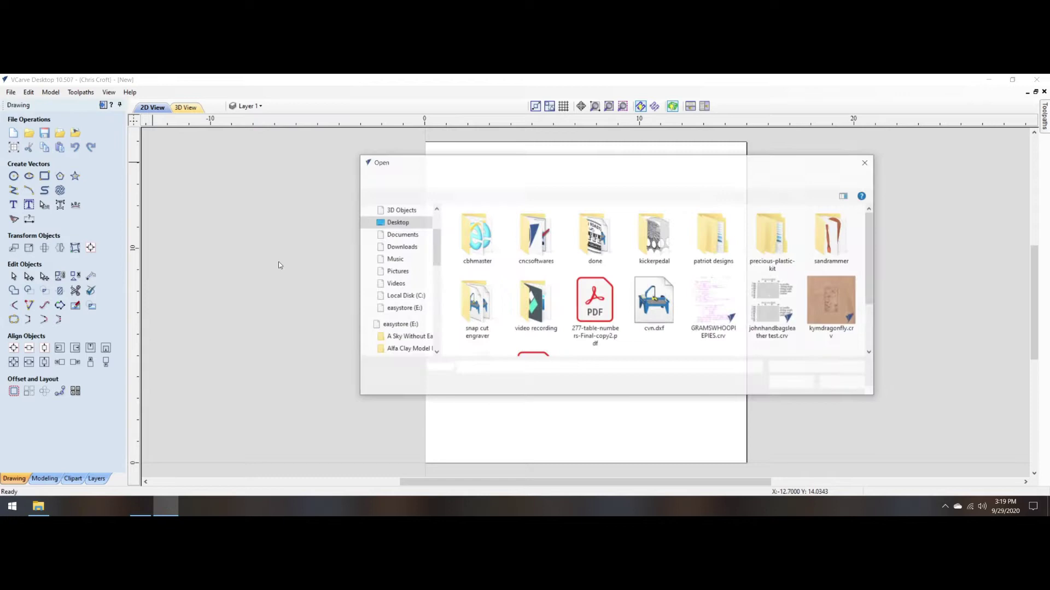
{"action": "left_click", "coordinate": [654, 303]}
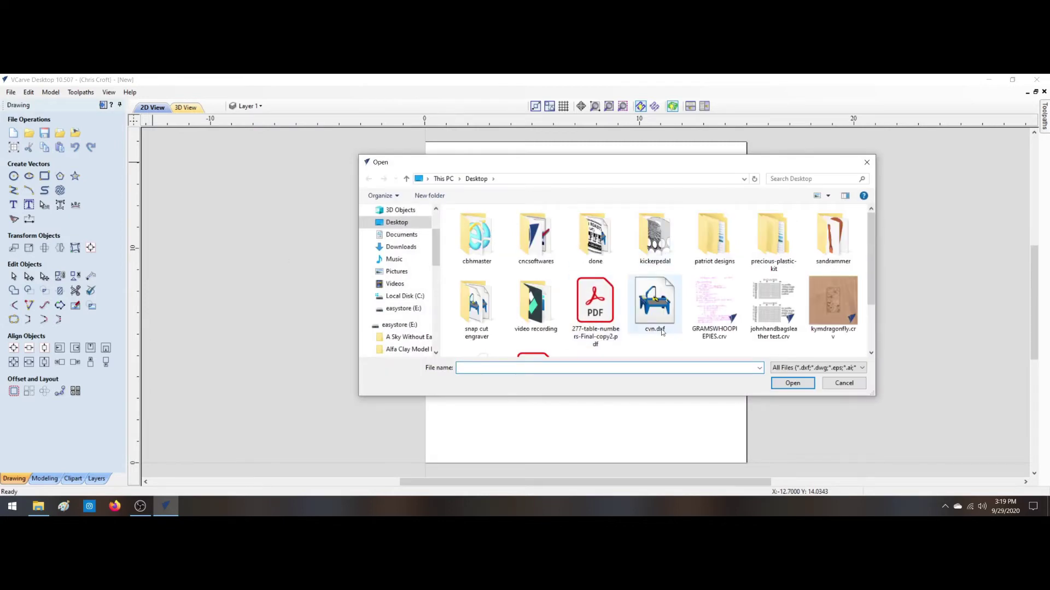
{"action": "double_click", "coordinate": [666, 321]}
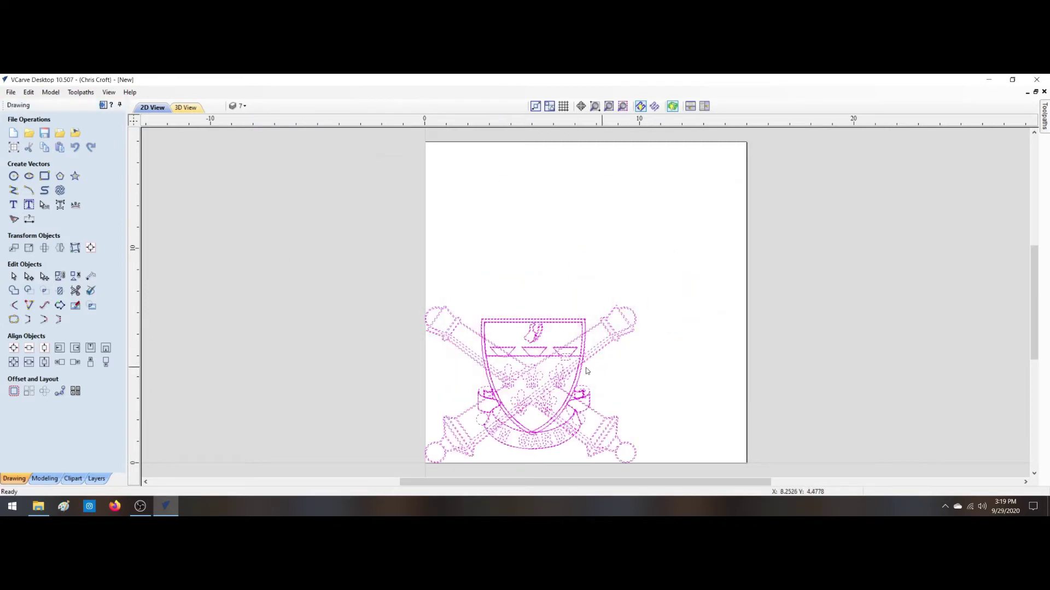
{"action": "left_click", "coordinate": [473, 295]}
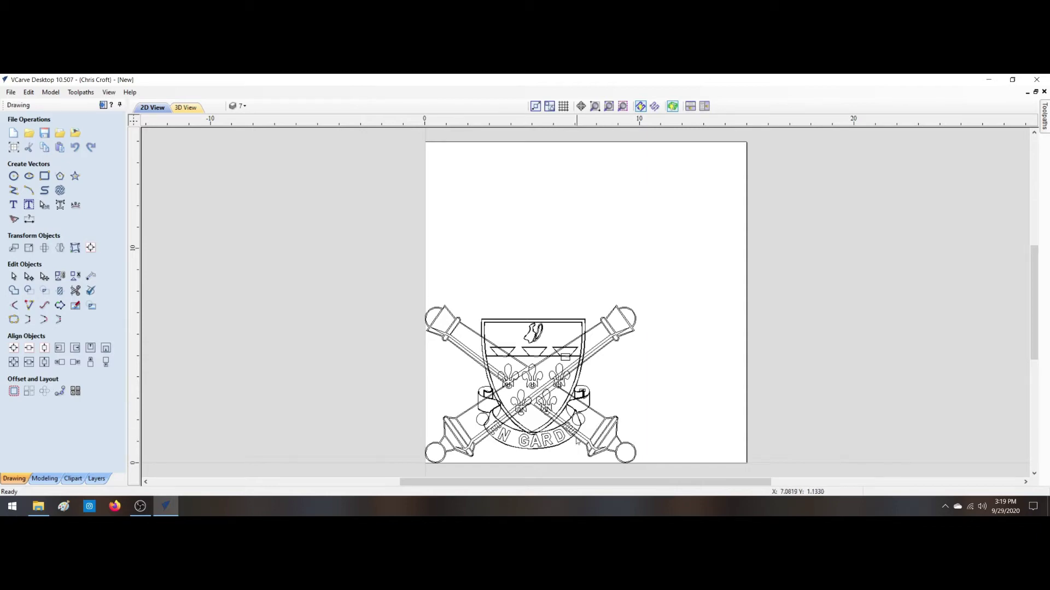
{"action": "scroll", "coordinate": [530, 395], "scroll_direction": "up", "scroll_amount": 5}
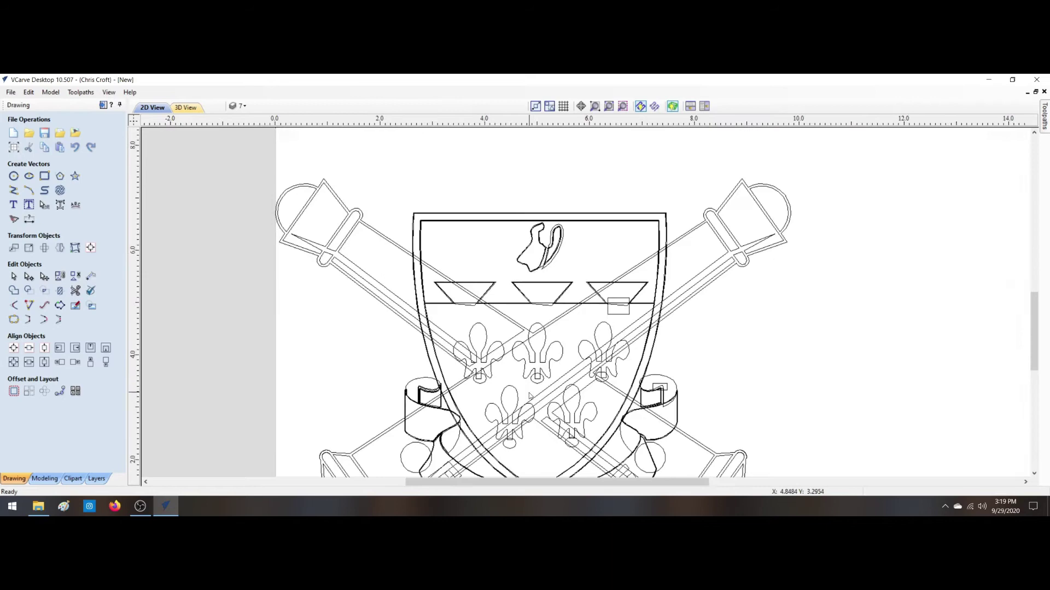
{"action": "scroll", "coordinate": [530, 395], "scroll_direction": "down", "scroll_amount": 4}
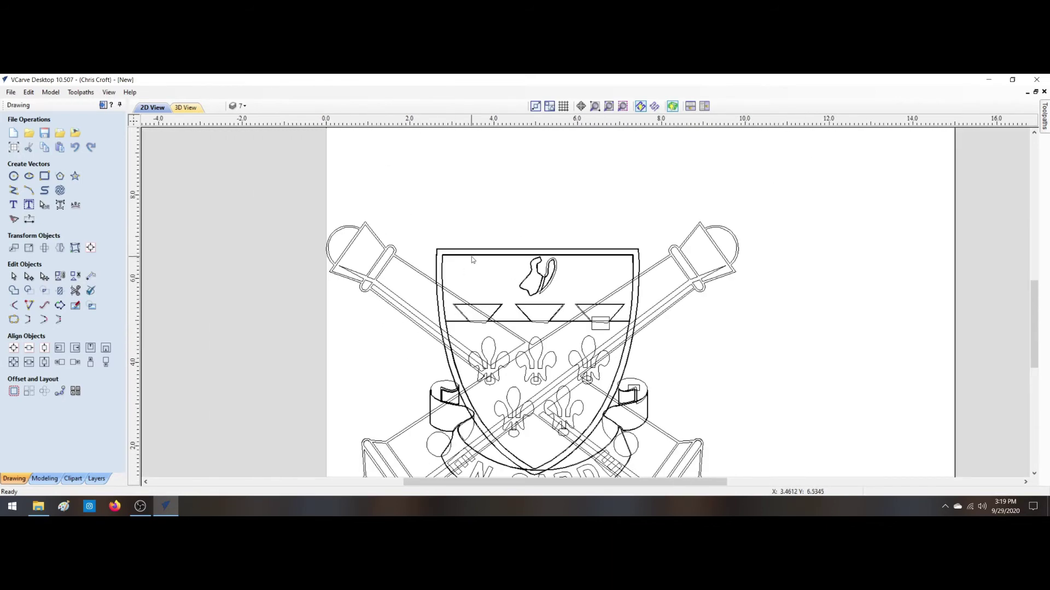
{"action": "left_click", "coordinate": [472, 257]}
{"action": "key", "text": "Escape"}
{"action": "left_click", "coordinate": [443, 271]}
{"action": "key", "text": "Escape"}
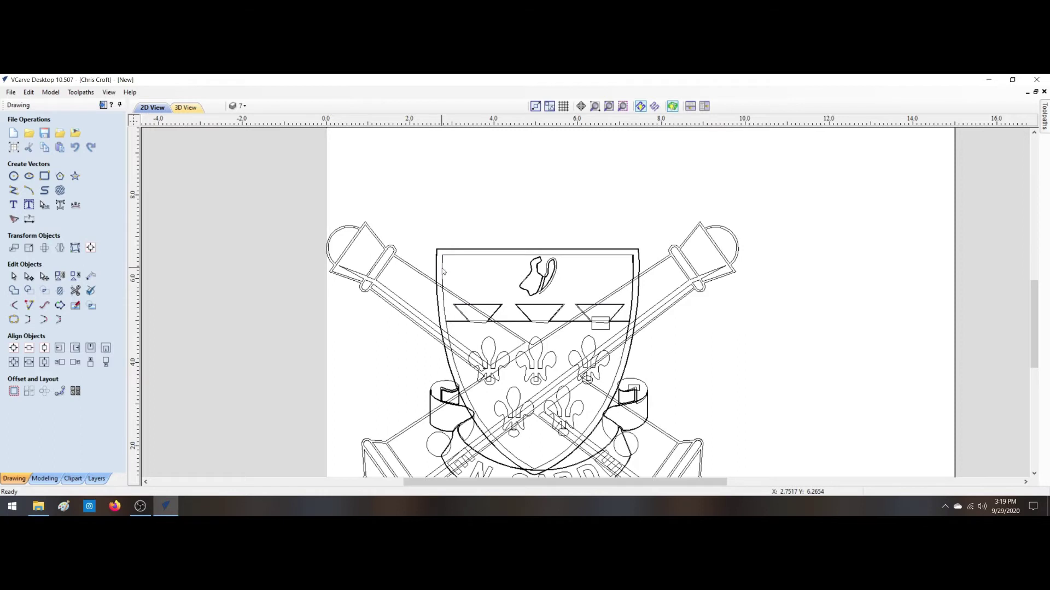
{"action": "left_click", "coordinate": [631, 267]}
{"action": "key", "text": "Escape"}
{"action": "left_click", "coordinate": [640, 389]}
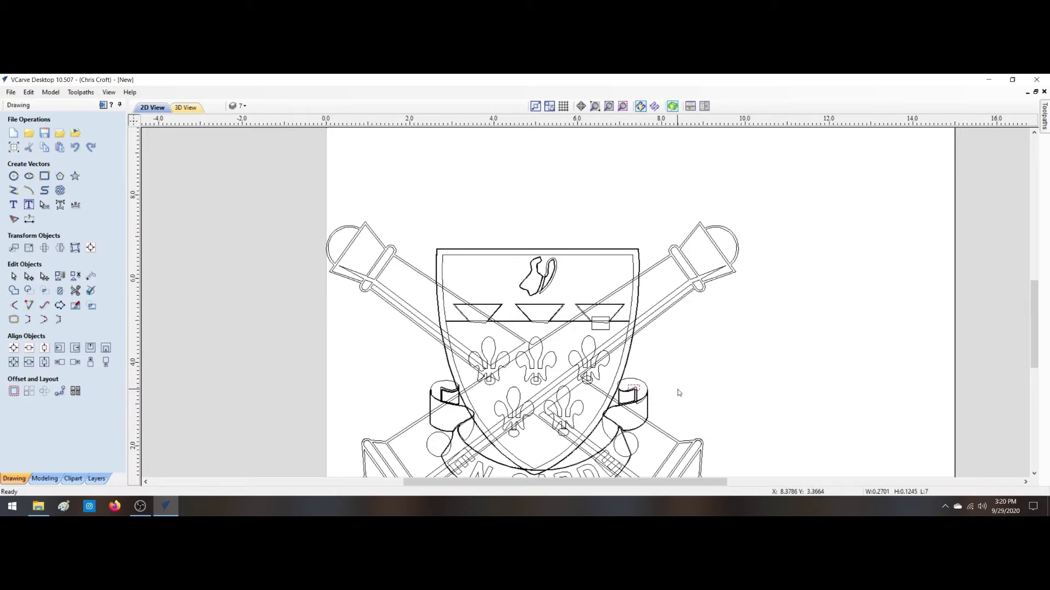
{"action": "key", "text": "Escape"}
{"action": "scroll", "coordinate": [658, 390], "scroll_direction": "down", "scroll_amount": 1}
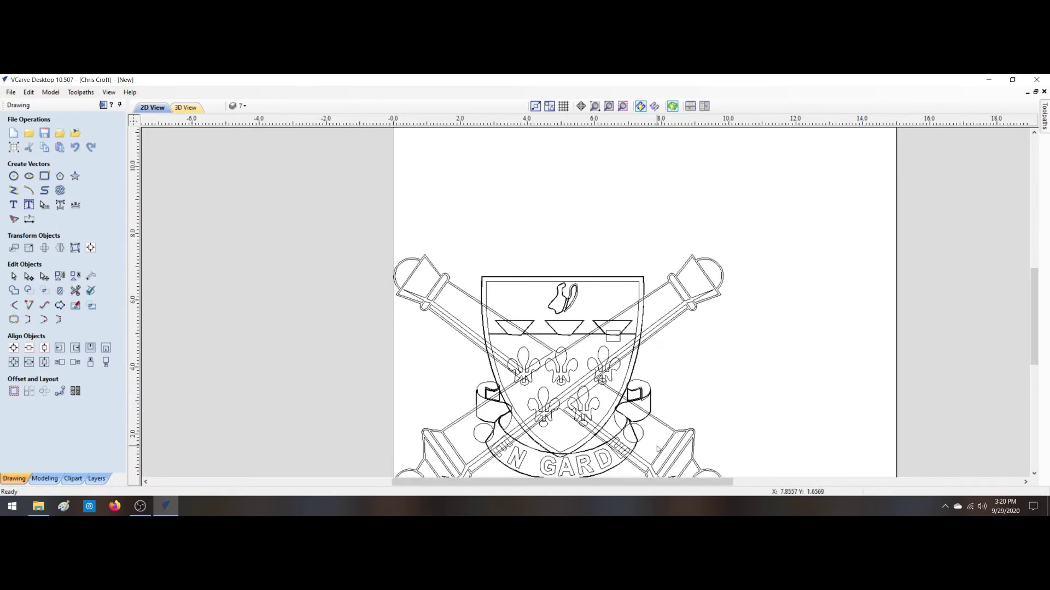
{"action": "scroll", "coordinate": [635, 433], "scroll_direction": "down", "scroll_amount": 1}
{"action": "scroll", "coordinate": [514, 444], "scroll_direction": "up", "scroll_amount": 3}
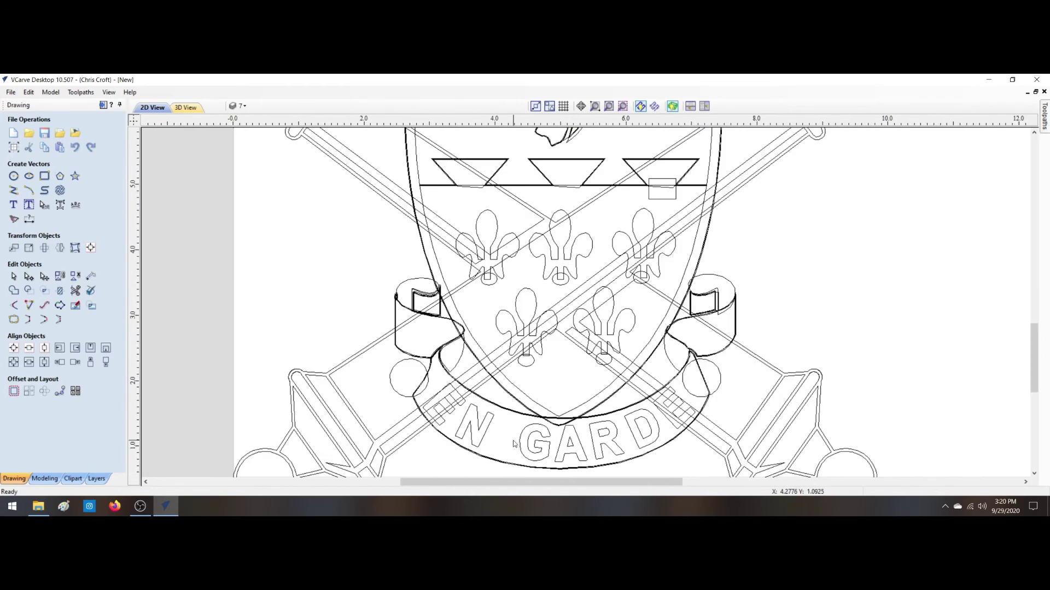
{"action": "scroll", "coordinate": [514, 444], "scroll_direction": "up", "scroll_amount": 1}
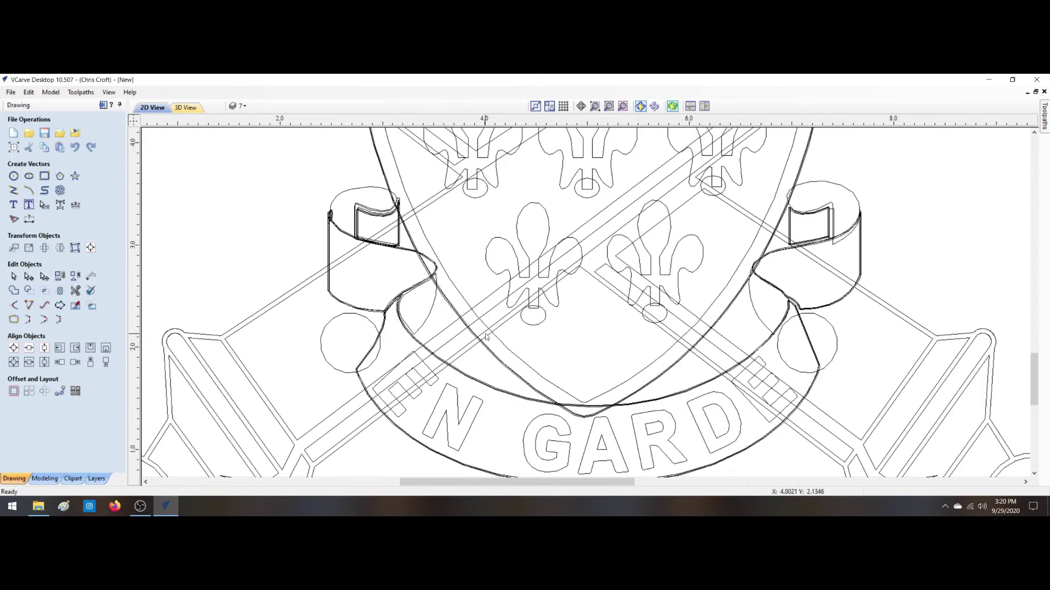
{"action": "left_click", "coordinate": [390, 310]}
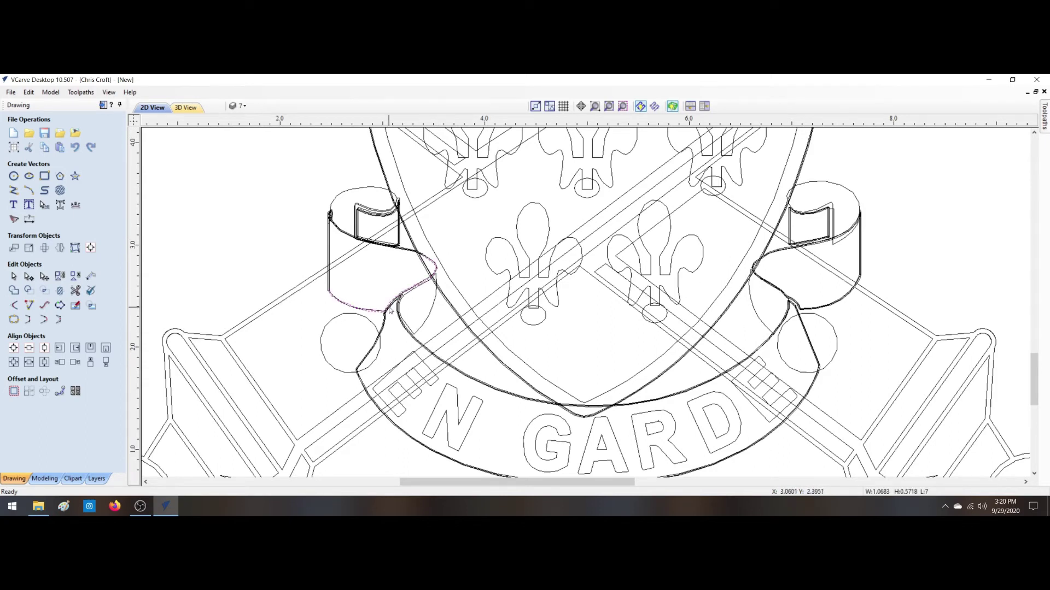
{"action": "left_click", "coordinate": [397, 310]}
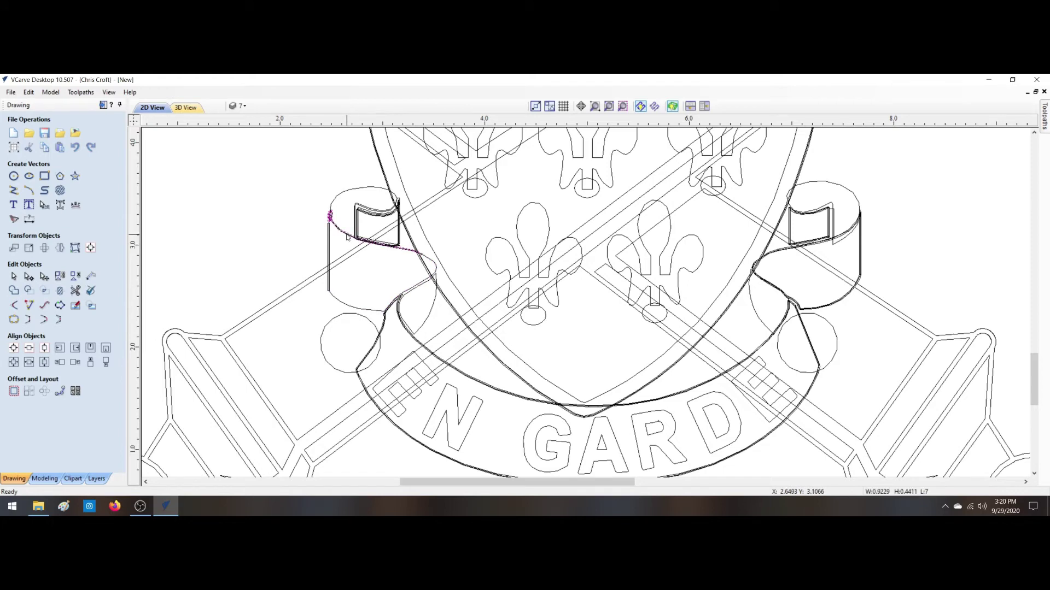
{"action": "left_click", "coordinate": [330, 235]}
{"action": "left_click", "coordinate": [331, 232]}
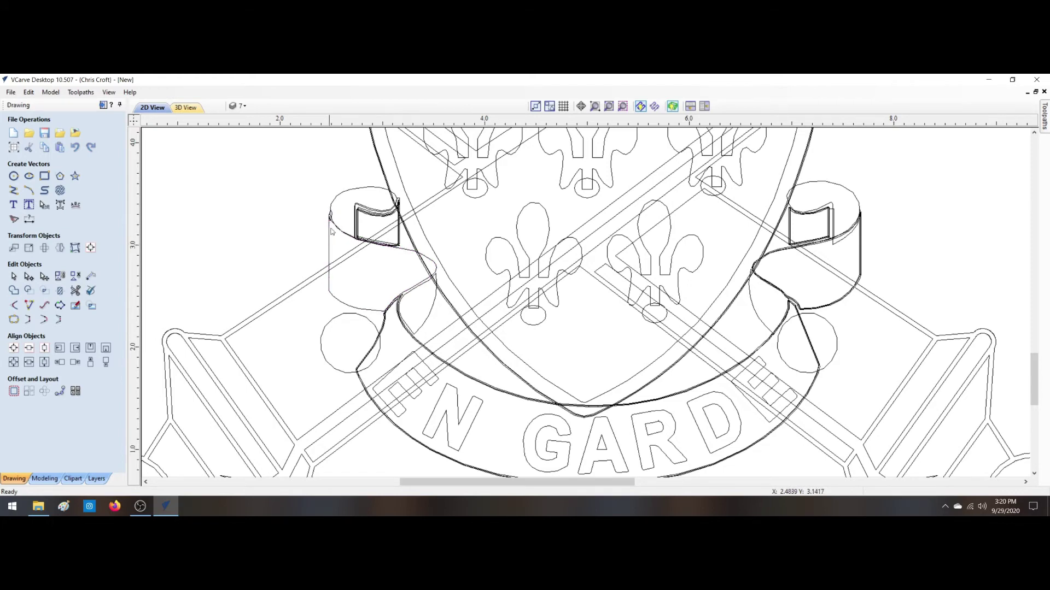
{"action": "scroll", "coordinate": [332, 221], "scroll_direction": "up", "scroll_amount": 4}
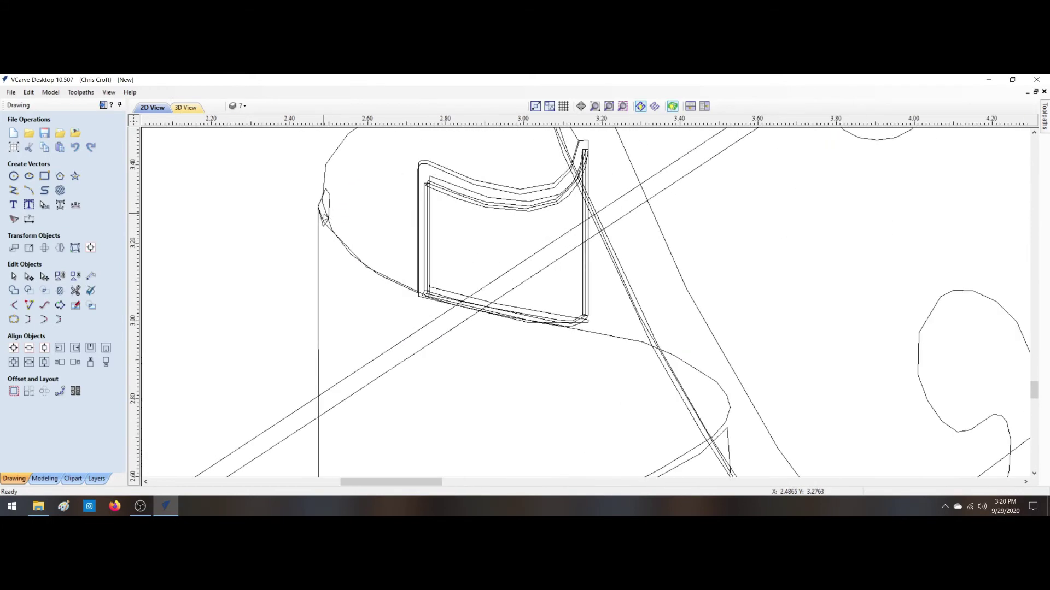
{"action": "left_click", "coordinate": [327, 223]}
{"action": "left_click", "coordinate": [337, 221]}
{"action": "left_click", "coordinate": [327, 214]}
{"action": "left_click", "coordinate": [331, 225]}
{"action": "left_click", "coordinate": [323, 228]}
{"action": "left_click", "coordinate": [355, 227]}
{"action": "left_click", "coordinate": [452, 175]}
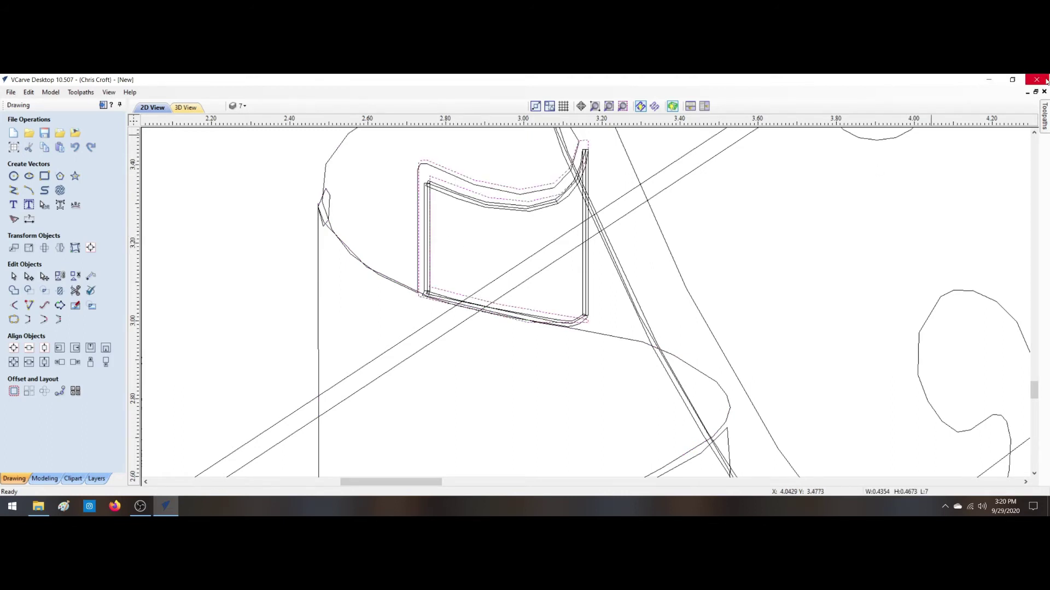
{"action": "left_click", "coordinate": [610, 106]}
{"action": "left_click", "coordinate": [631, 269]}
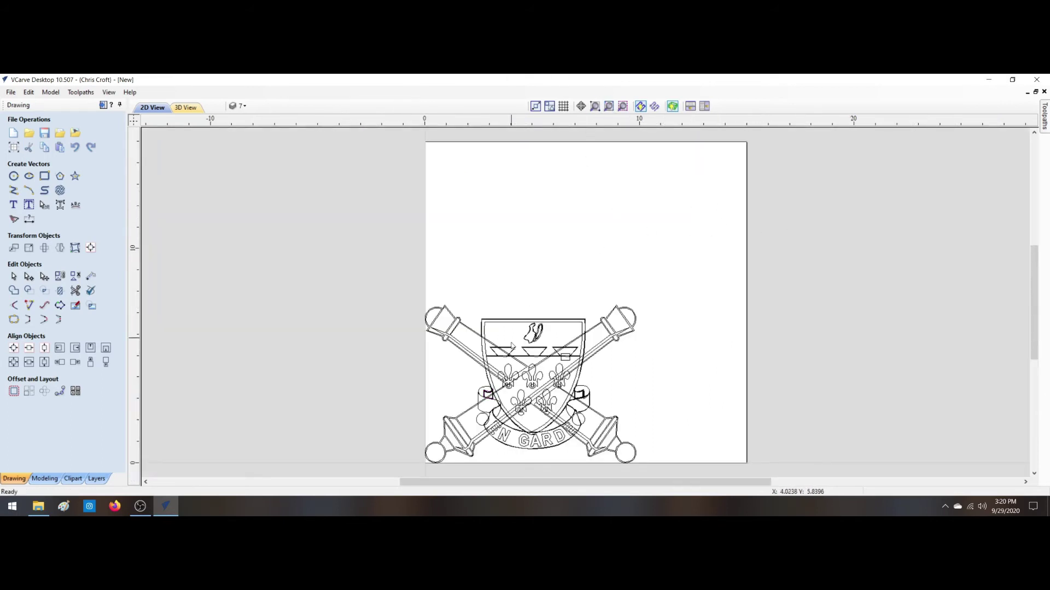
Step: Close VCarve Desktop discarding changes, then close the cncsoftwares folder window
{"action": "left_click", "coordinate": [1038, 80]}
{"action": "left_click", "coordinate": [524, 315]}
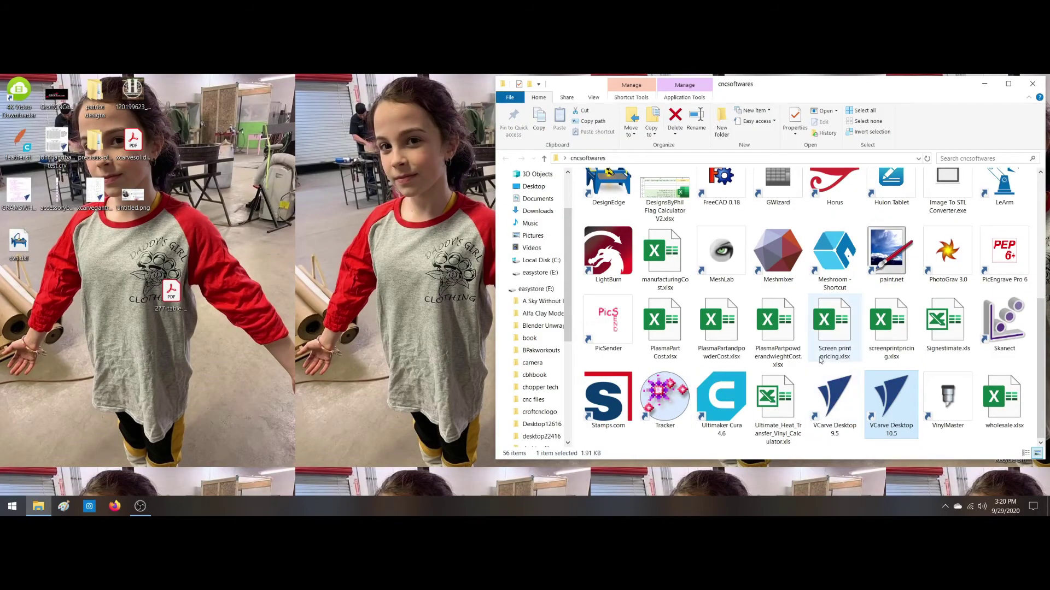
{"action": "left_click", "coordinate": [1033, 83]}
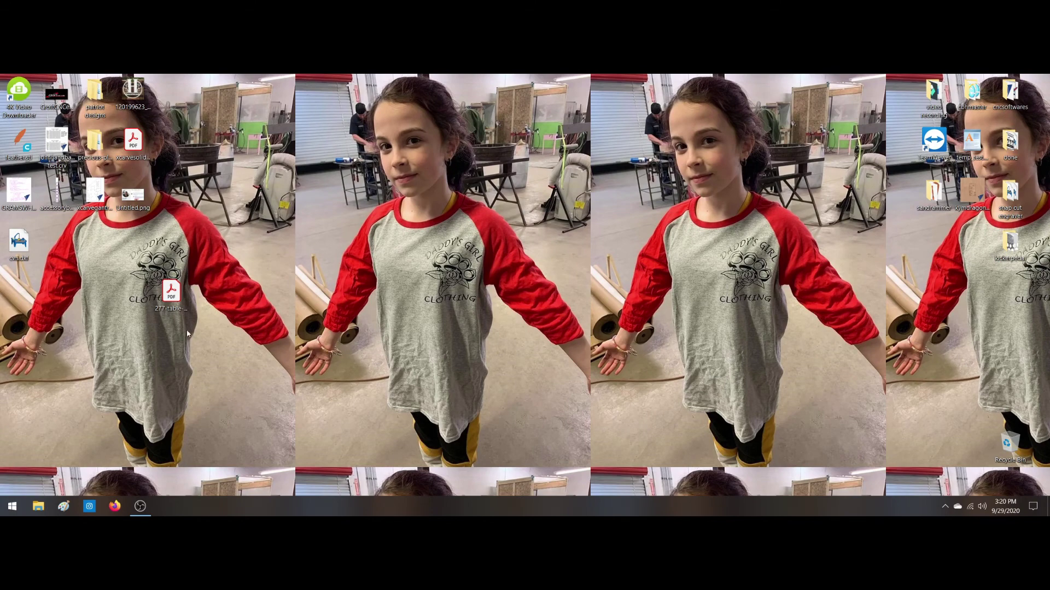
Step: Open 277-table-numbers-Final-copy2.pdf from the desktop in Acrobat
{"action": "double_click", "coordinate": [171, 295]}
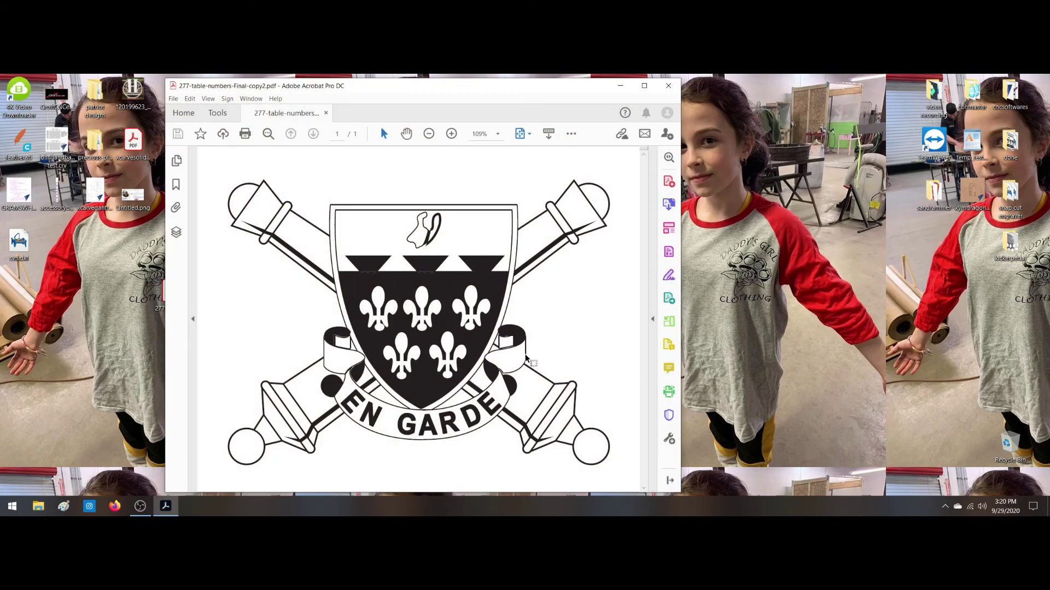